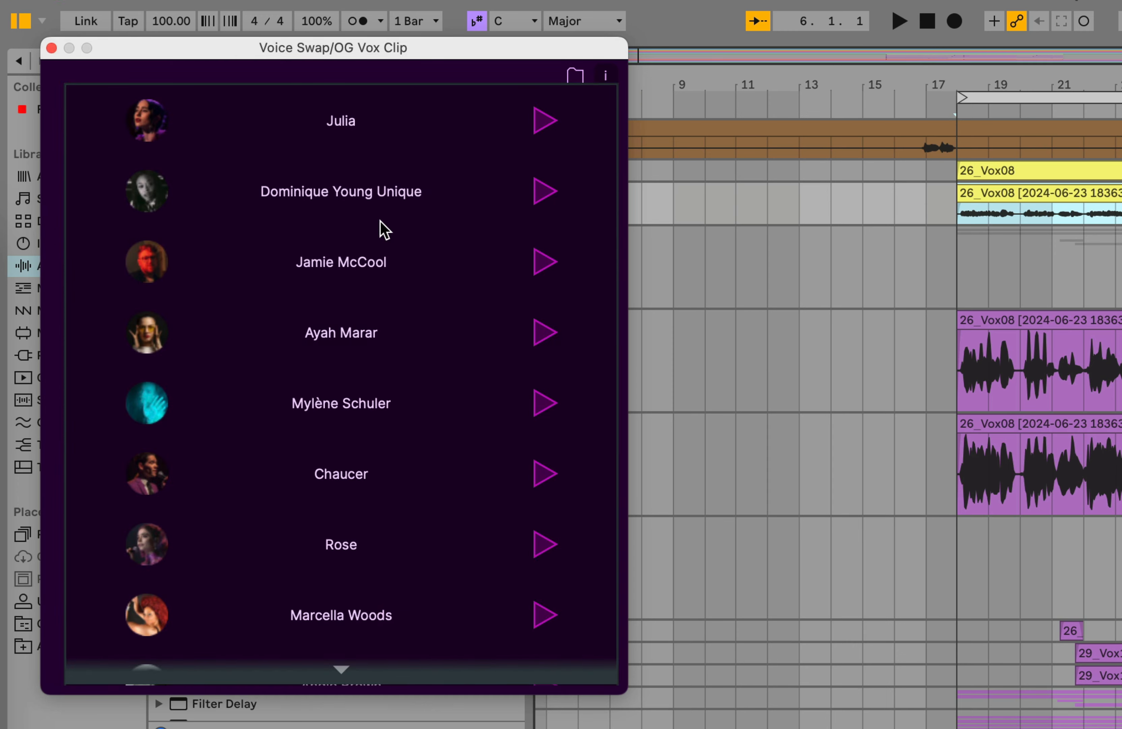
Choose the Max Kendall voice for the loaded 26_Vox08 audio, set the pitch to -5 and process the audio.
scroll(340, 402, down, 2)
scroll(340, 401, down, 6)
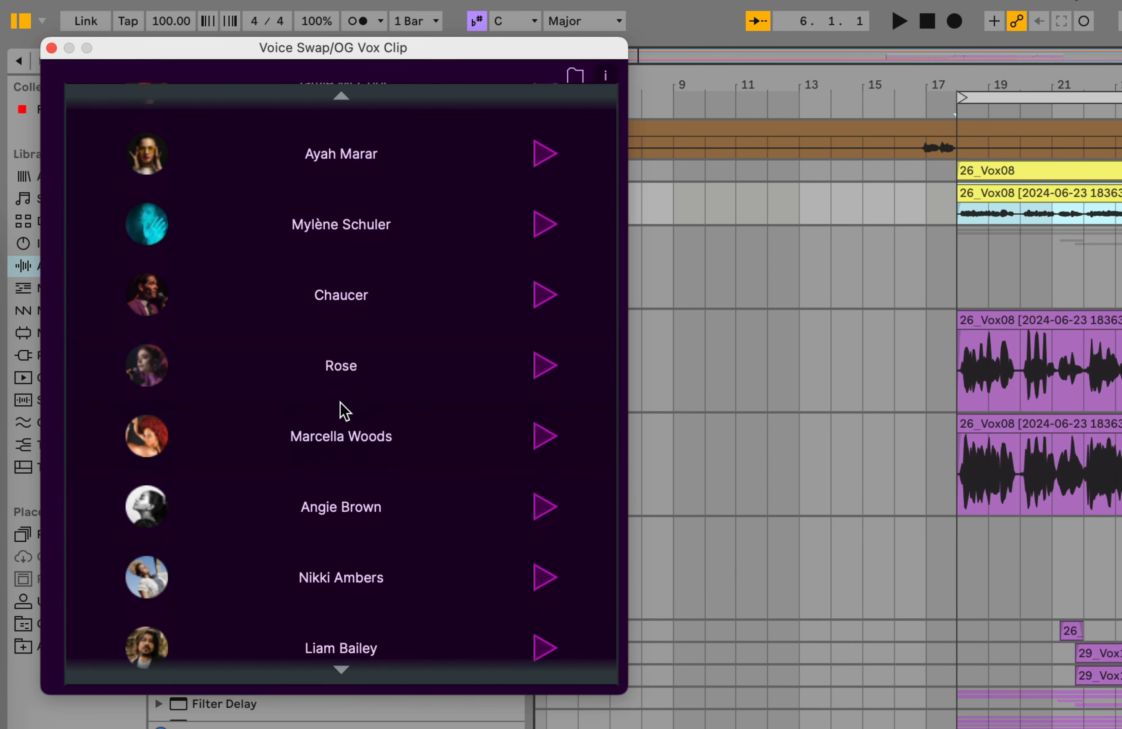
scroll(341, 403, down, 1)
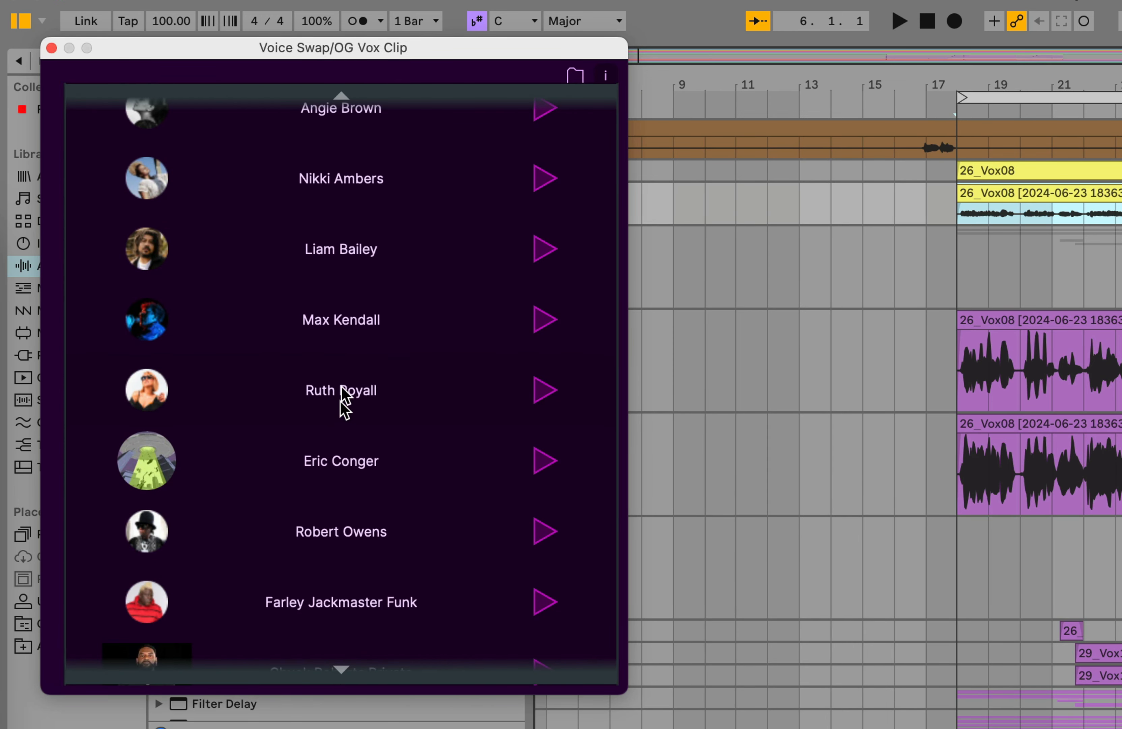
click(343, 405)
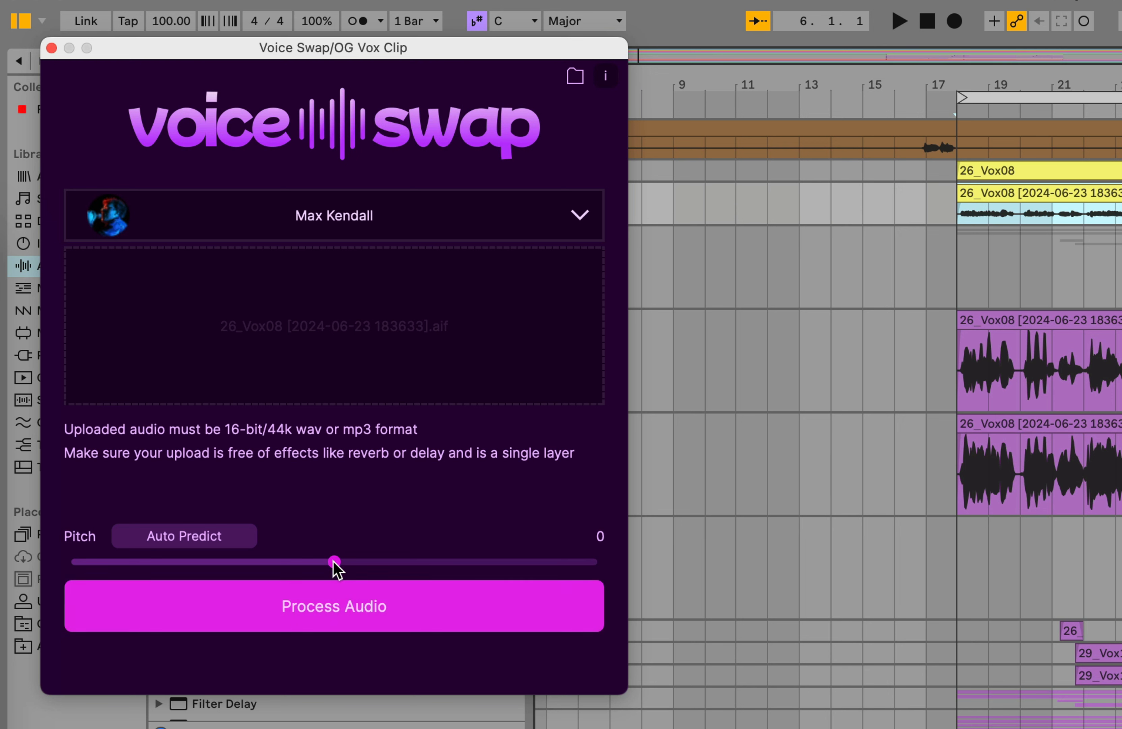
drag(332, 563, 229, 568)
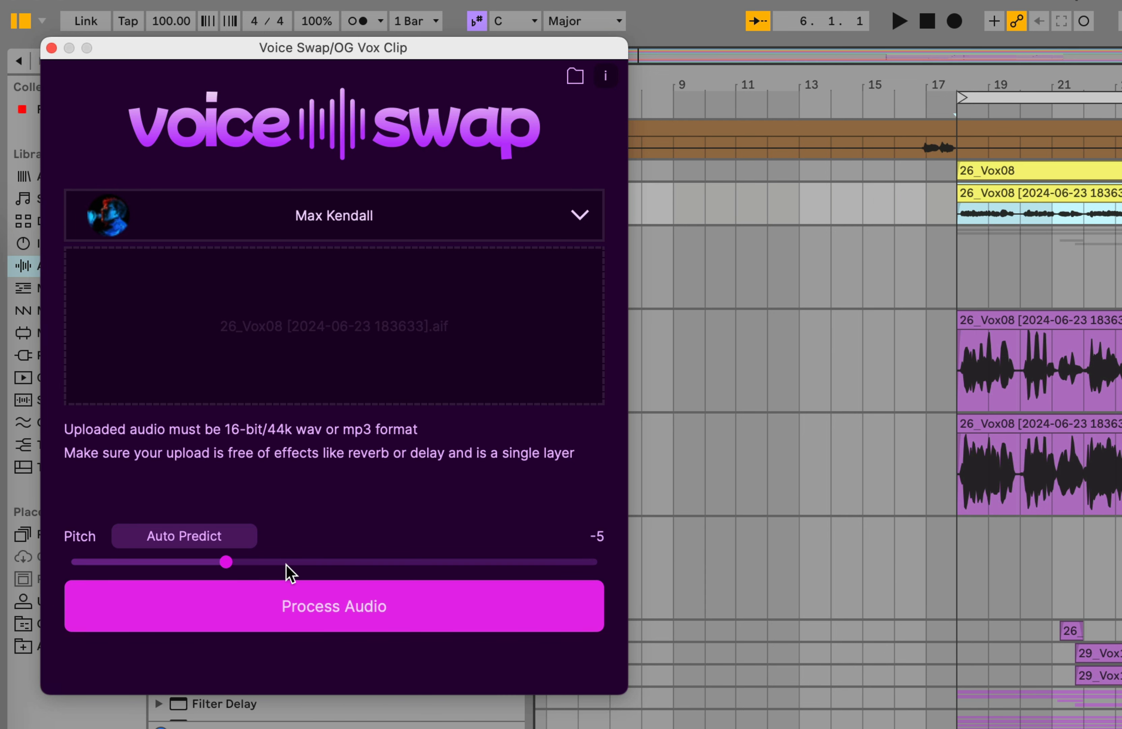
click(349, 611)
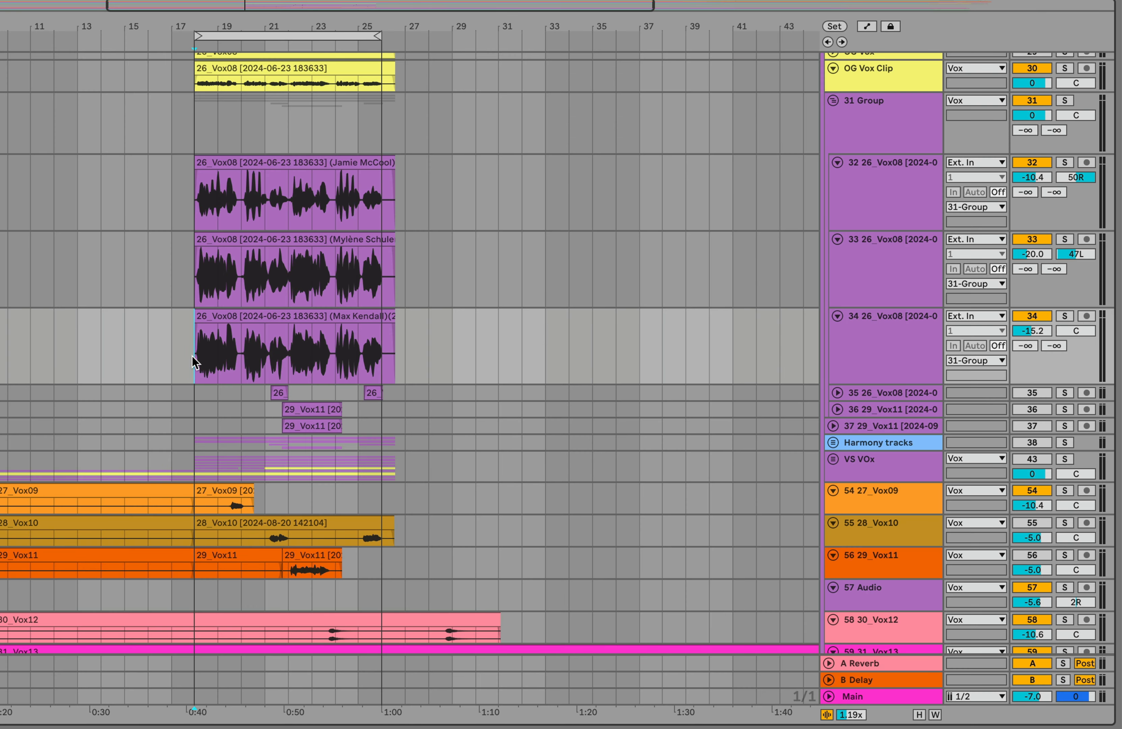
Play back the vocal stack, set track 34's volume to -14.1 and audition that track soloed.
key(space)
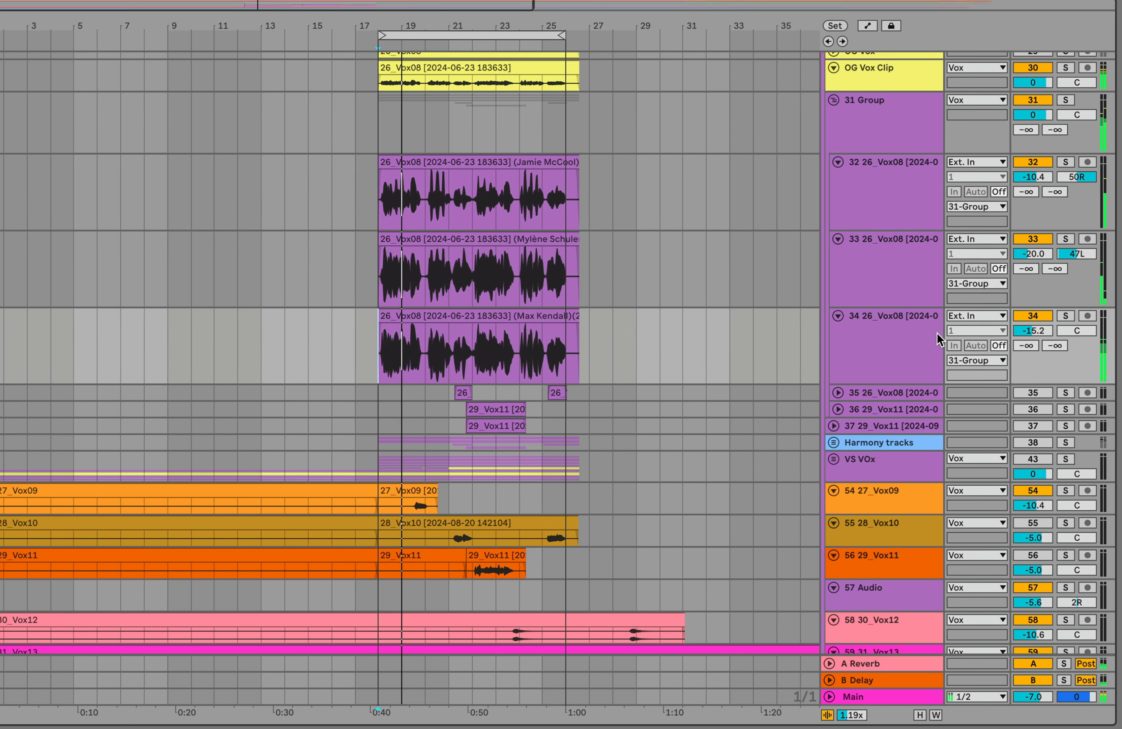
drag(1040, 330, 1040, 327)
click(1067, 317)
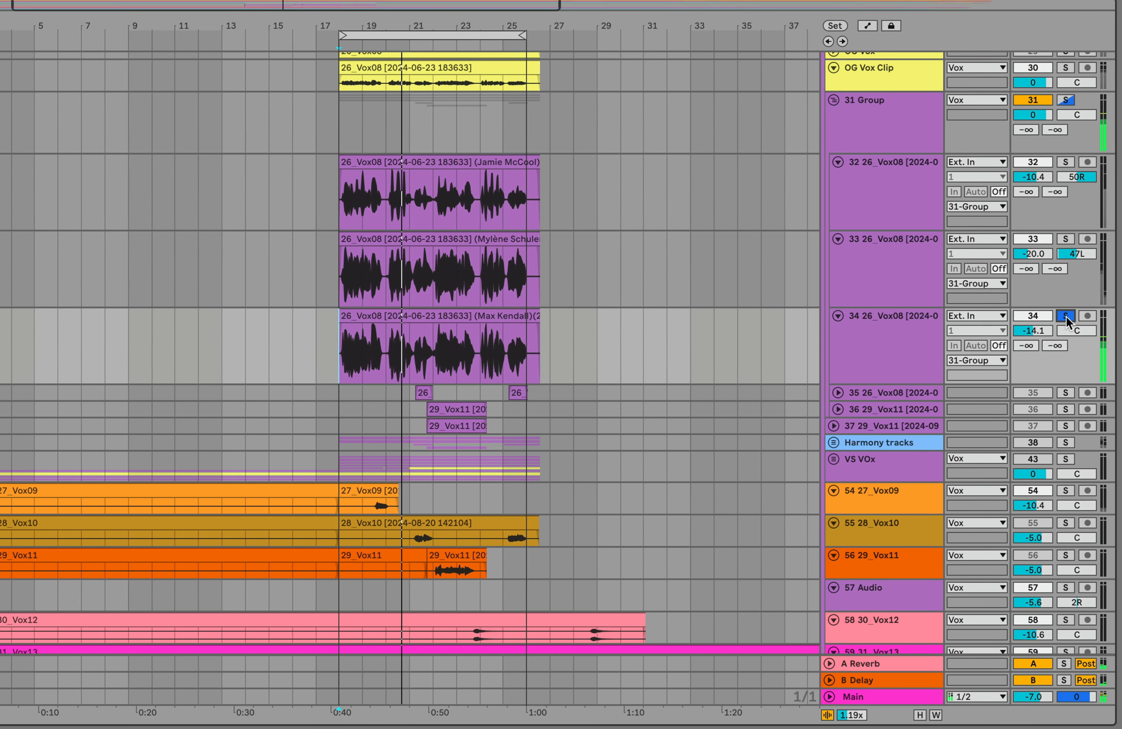
click(899, 350)
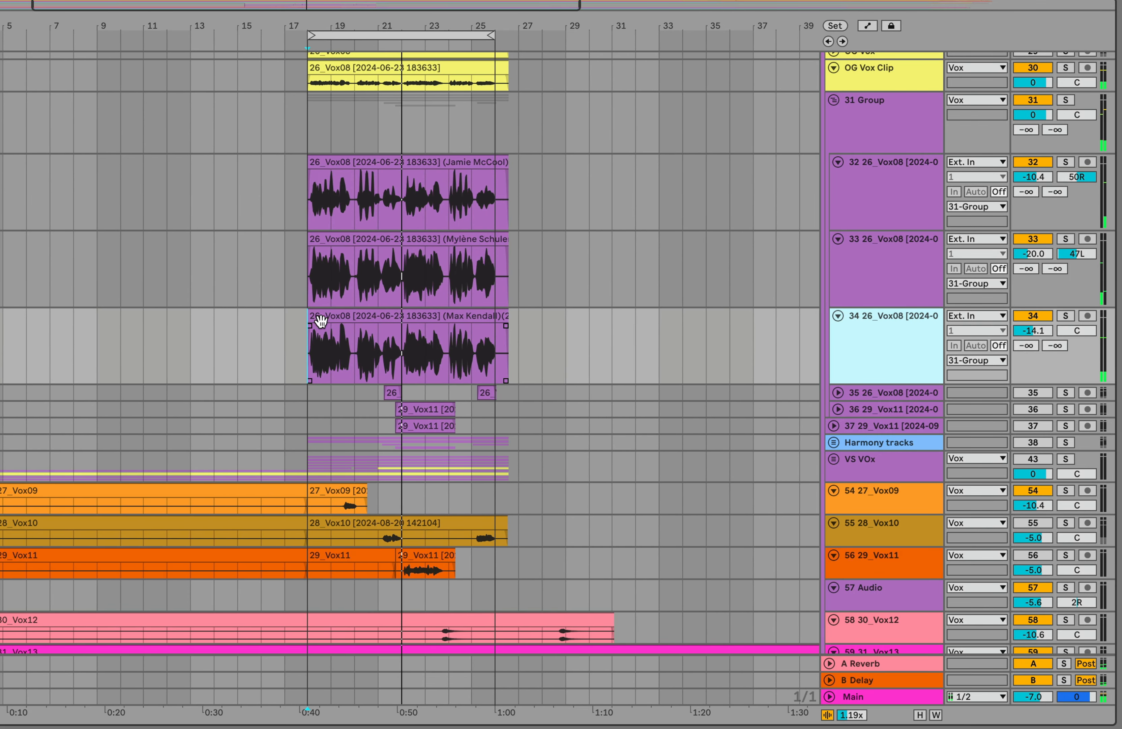
Trim the start of the Max Kendall clip on track 34 to beat 2 of bar 21.
drag(411, 5, 381, 4)
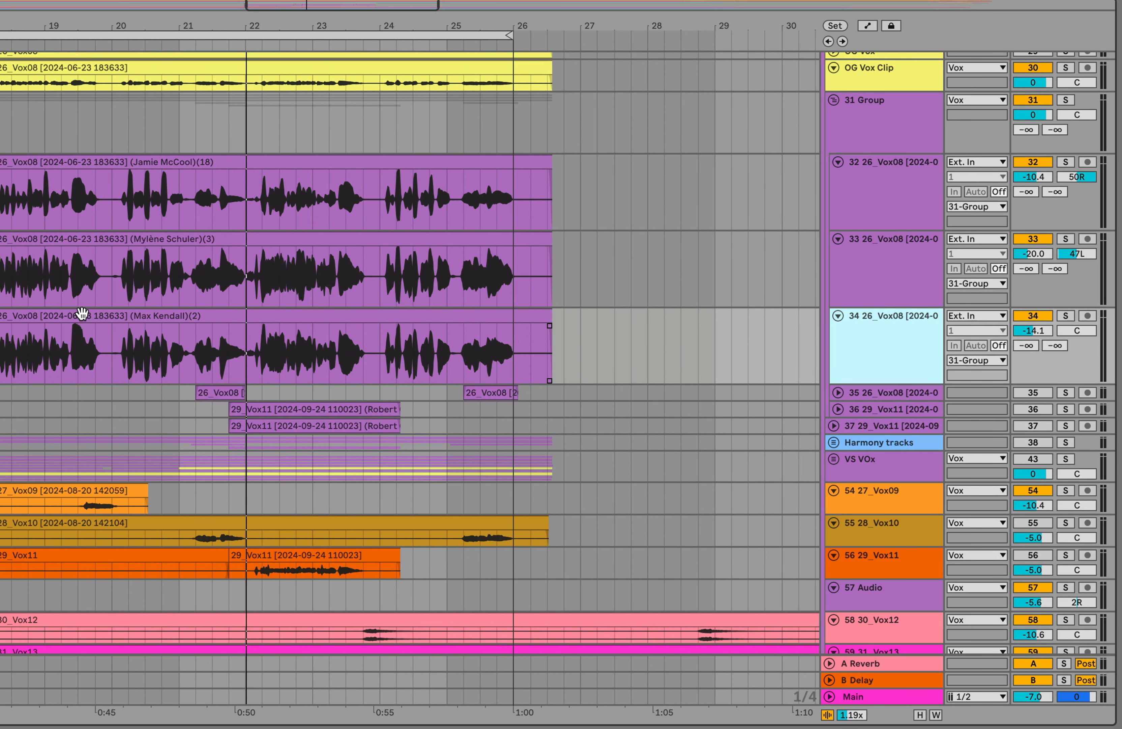
scroll(89, 319, left, 2)
drag(19, 310, 234, 310)
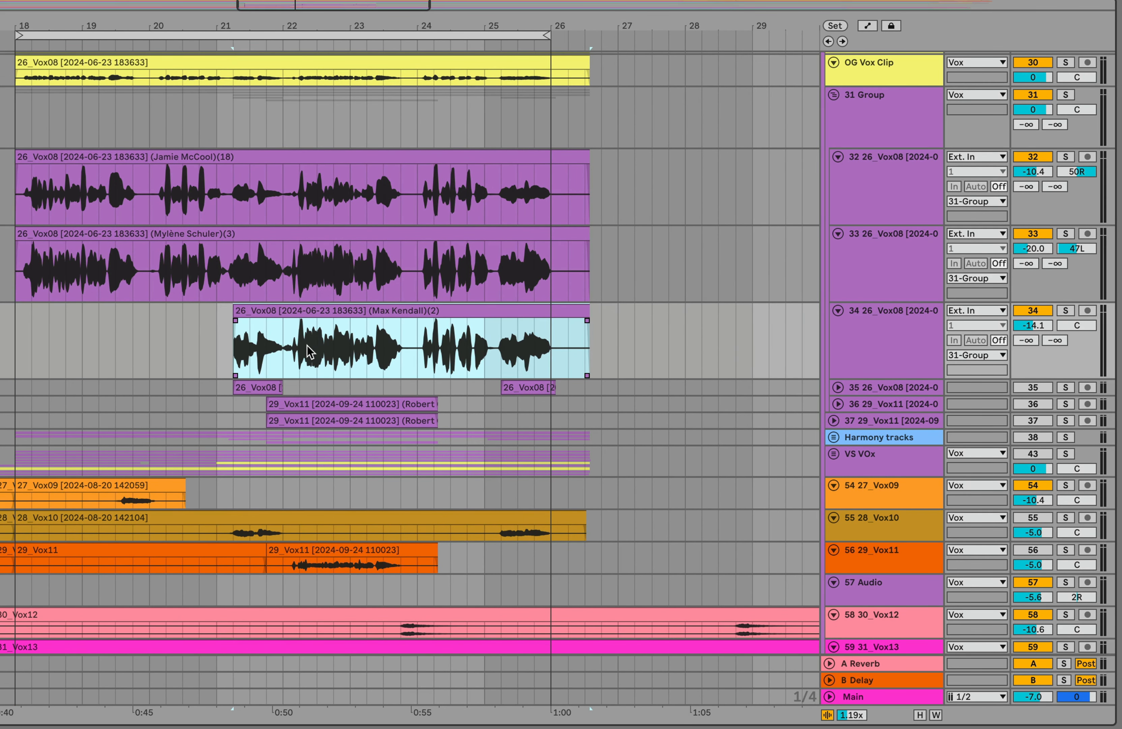
Split the Max Kendall clip at bar 22 and trim the second part's start to beat 2 of bar 25.
click(282, 360)
key(ctrl+e)
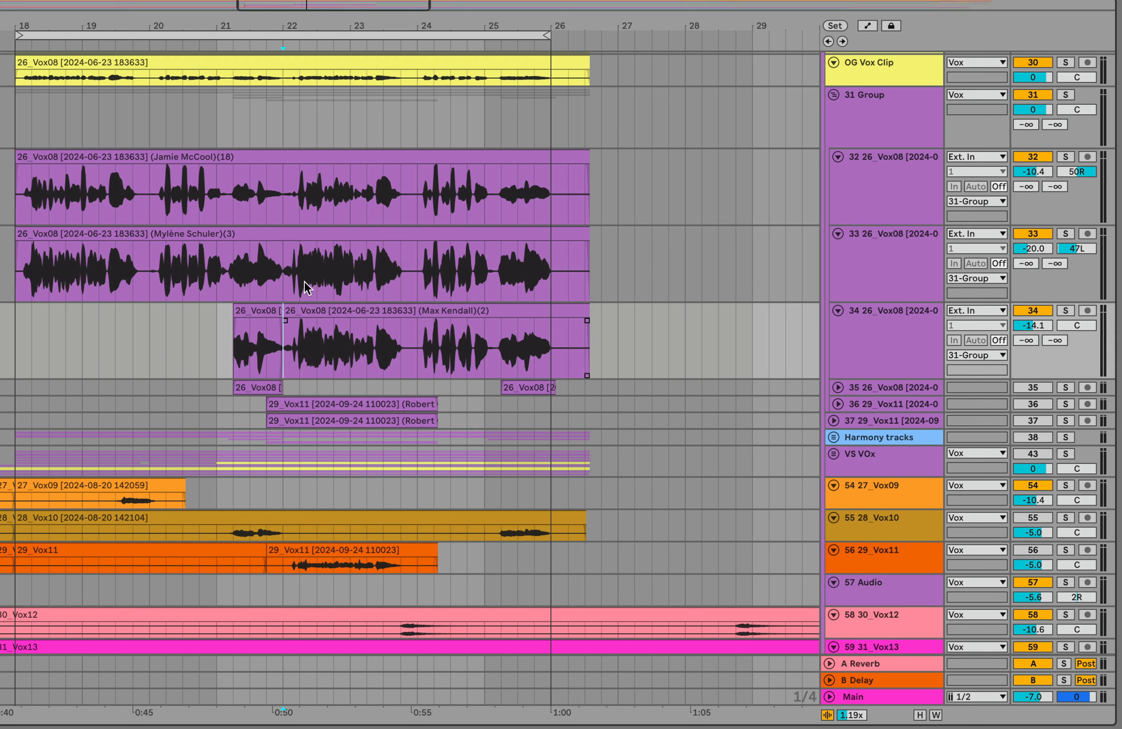
click(300, 310)
drag(290, 315, 501, 315)
click(217, 333)
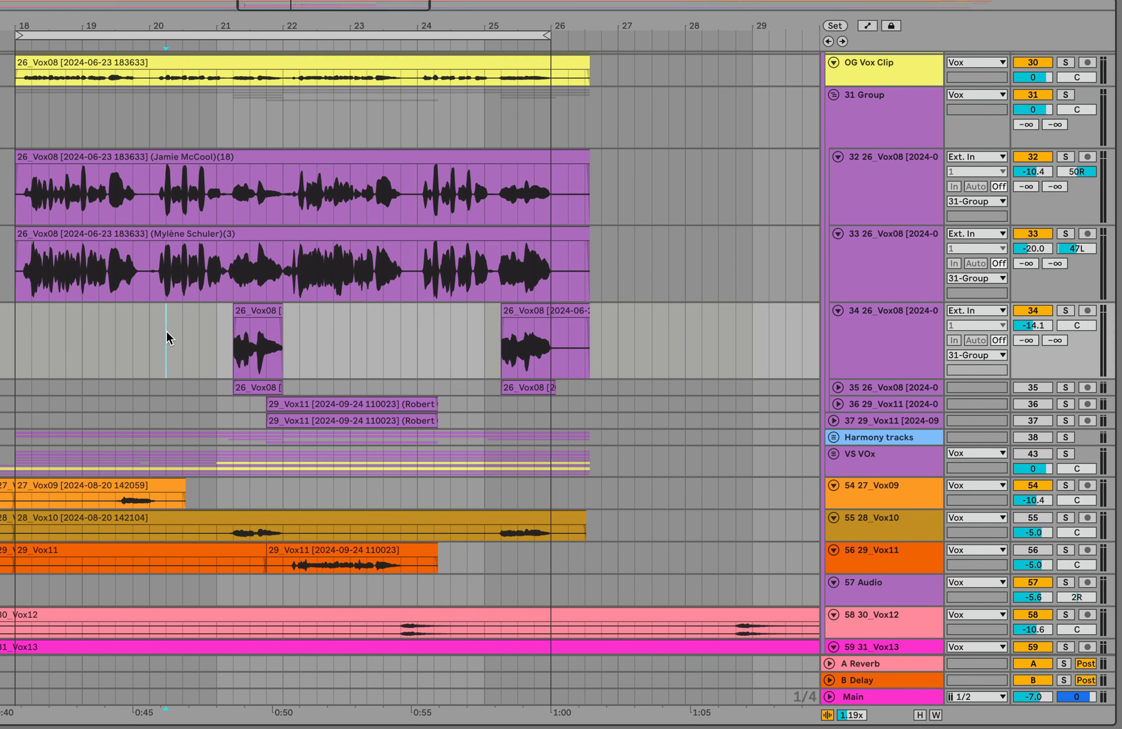
key(space)
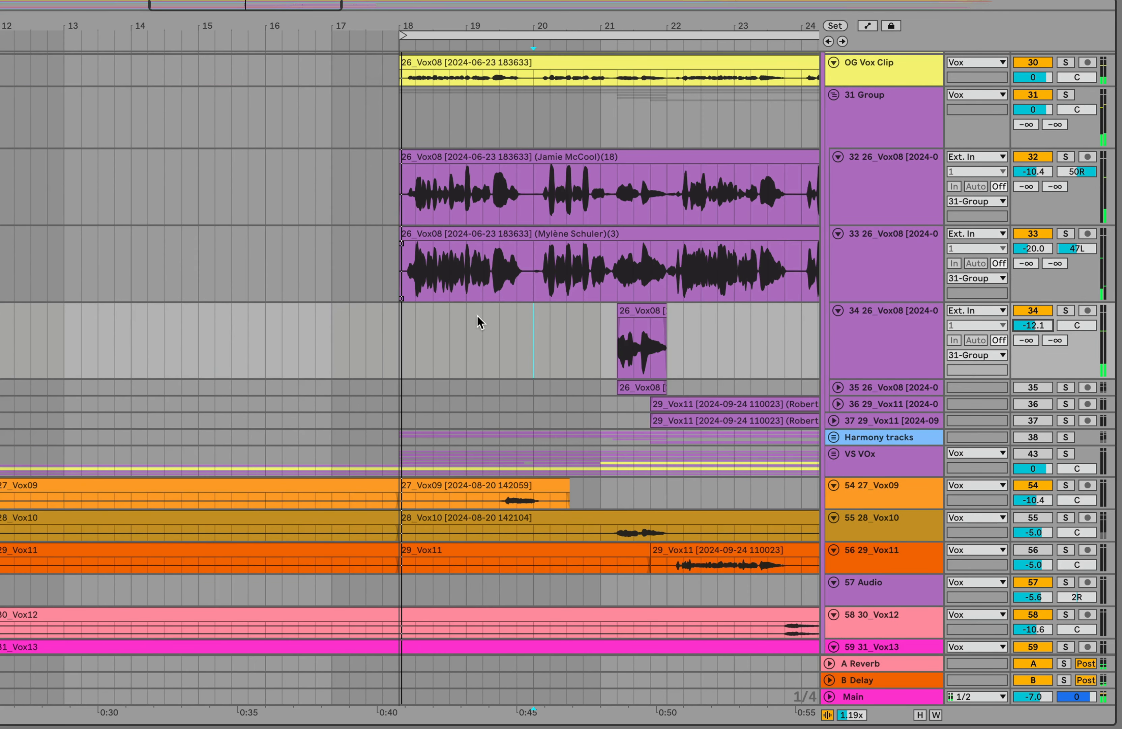
scroll(477, 315, right, 6)
drag(366, 13, 366, 11)
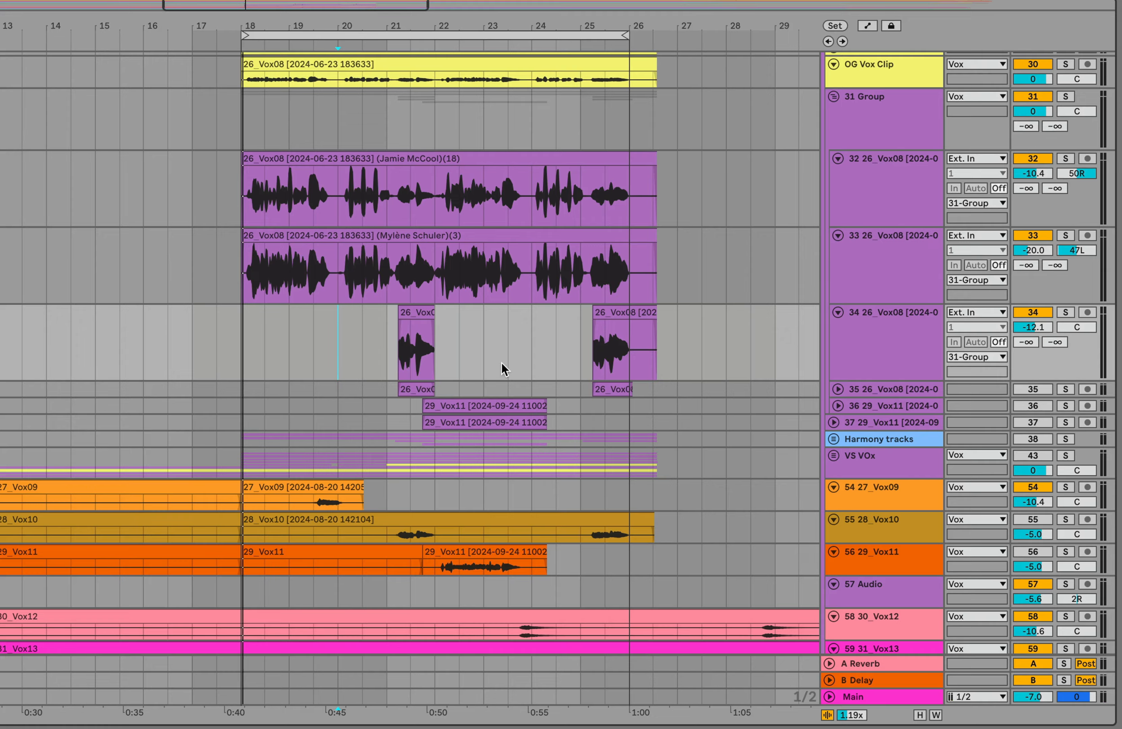
scroll(501, 362, down, 3)
scroll(501, 362, right, 3)
click(437, 500)
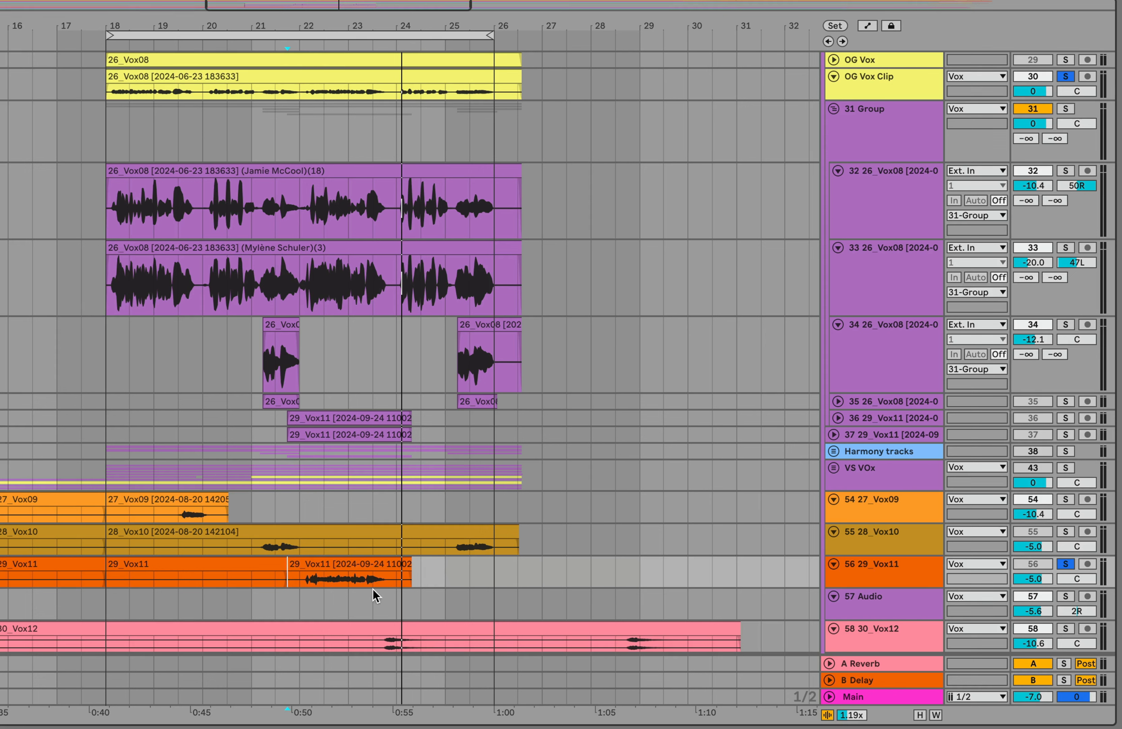
Load the second 29_Vox11 clip, between bars 21 and 24, into the Voice Swap plug-in on the OG Vox Clip track.
click(368, 567)
click(876, 115)
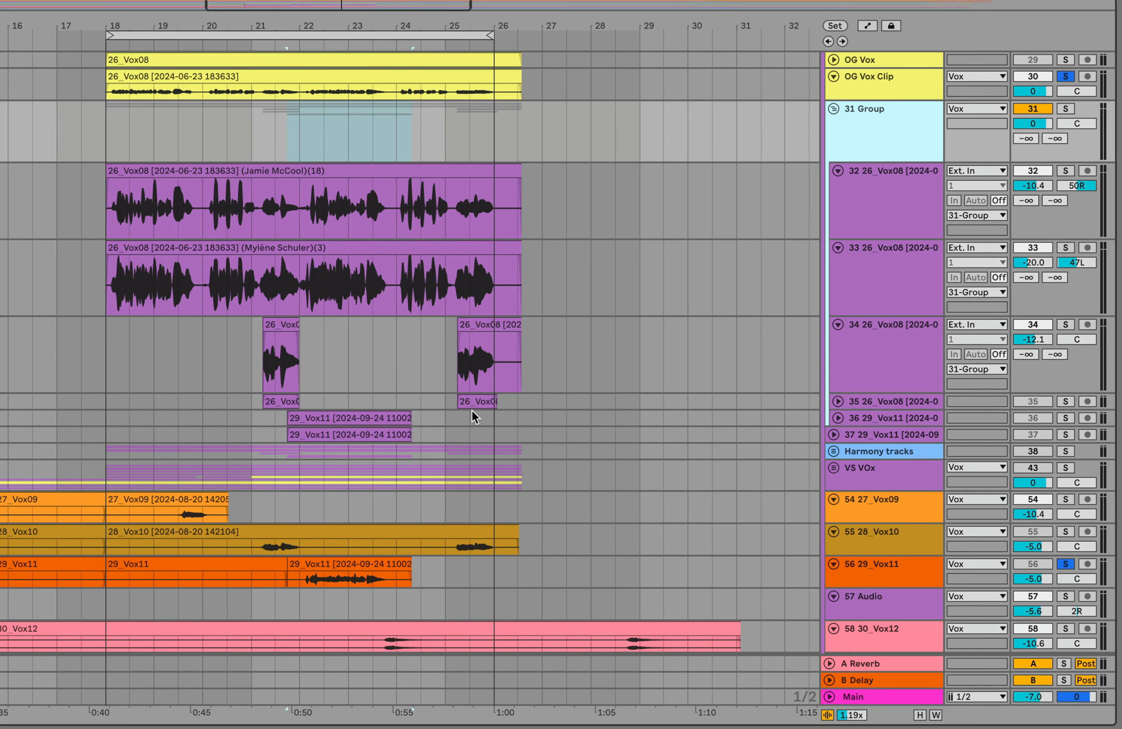
click(885, 84)
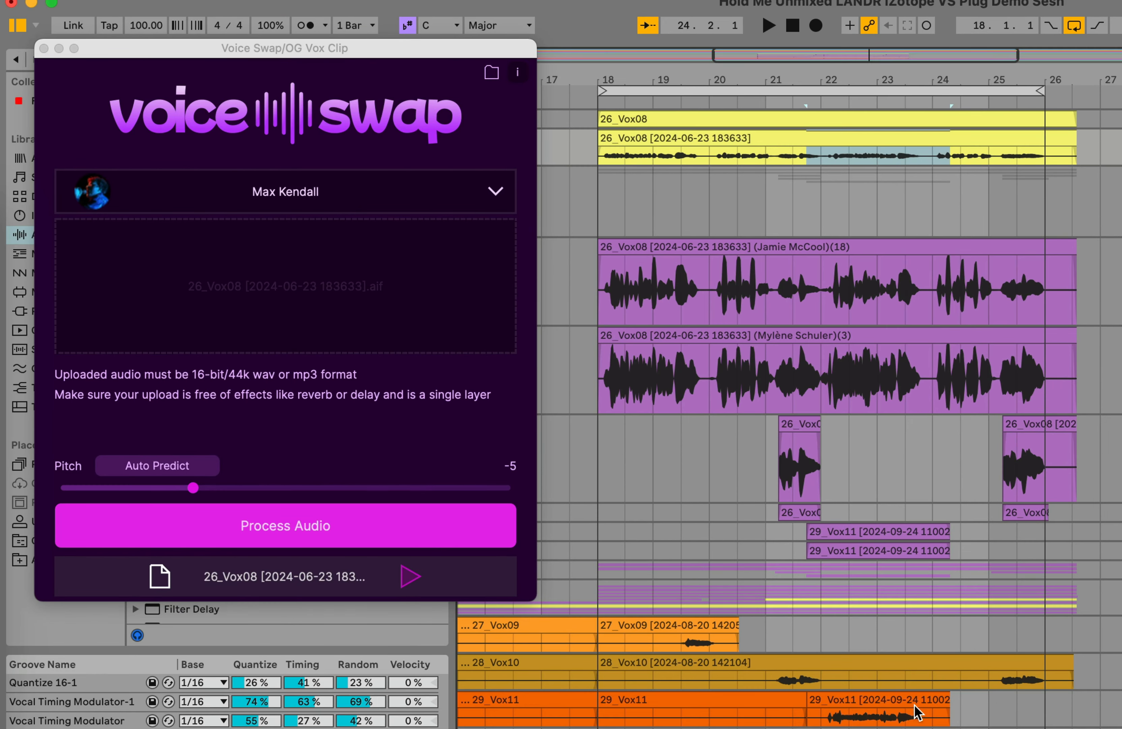
click(895, 716)
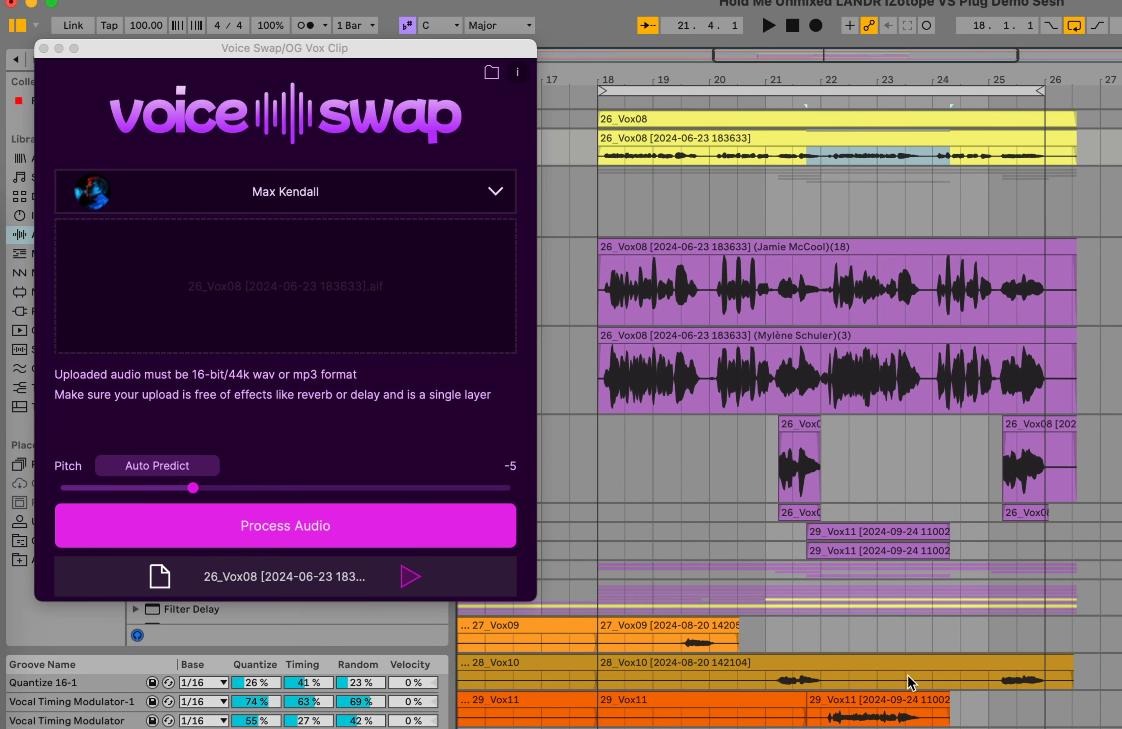
drag(898, 695, 250, 274)
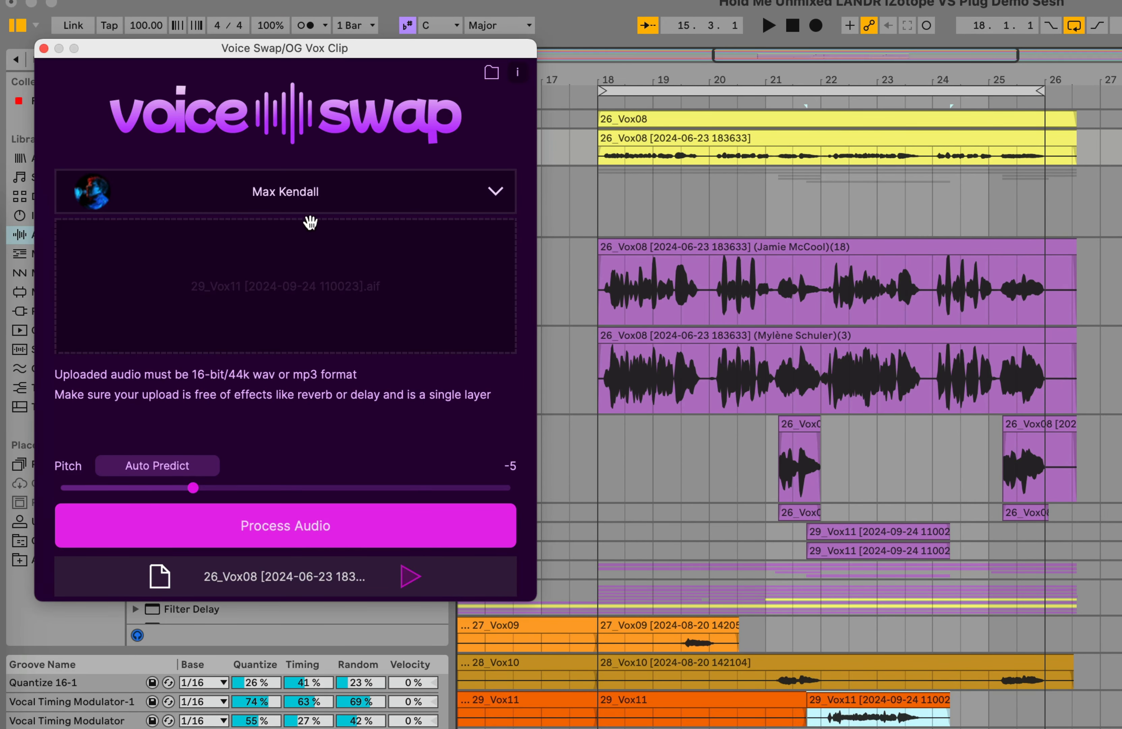
Choose the Rose voice for the loaded 29_Vox11 audio, set the pitch to 12 and process the audio.
click(335, 208)
scroll(336, 470, down, 3)
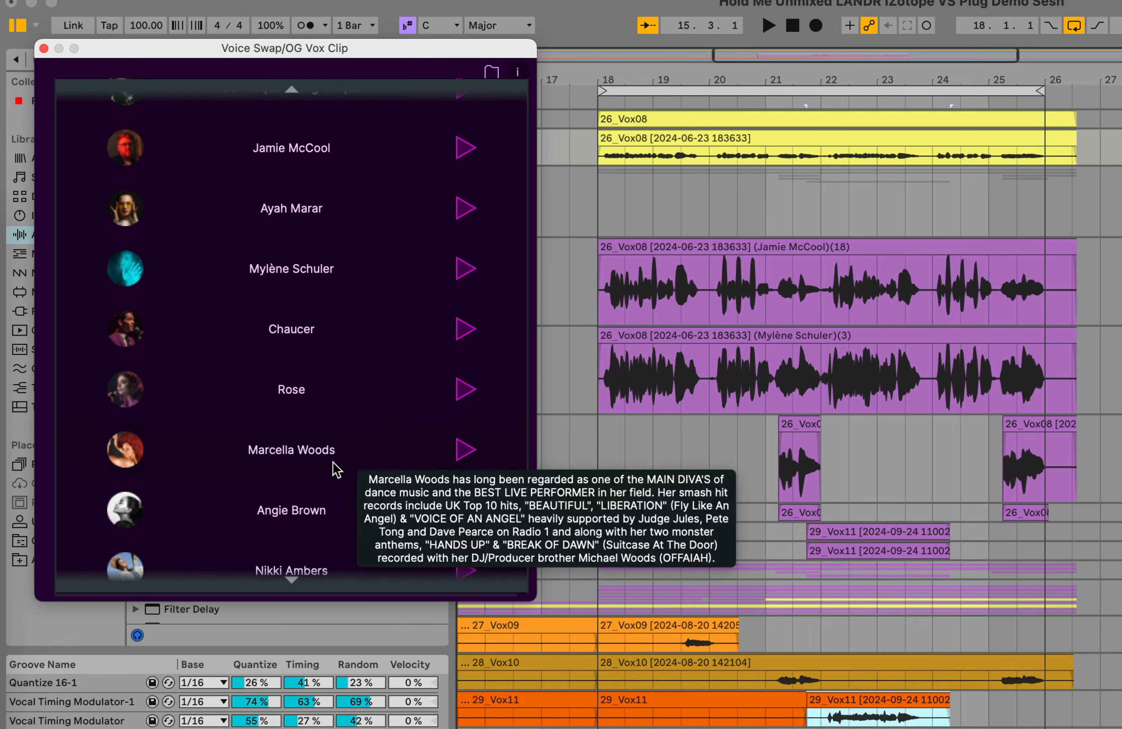
click(301, 398)
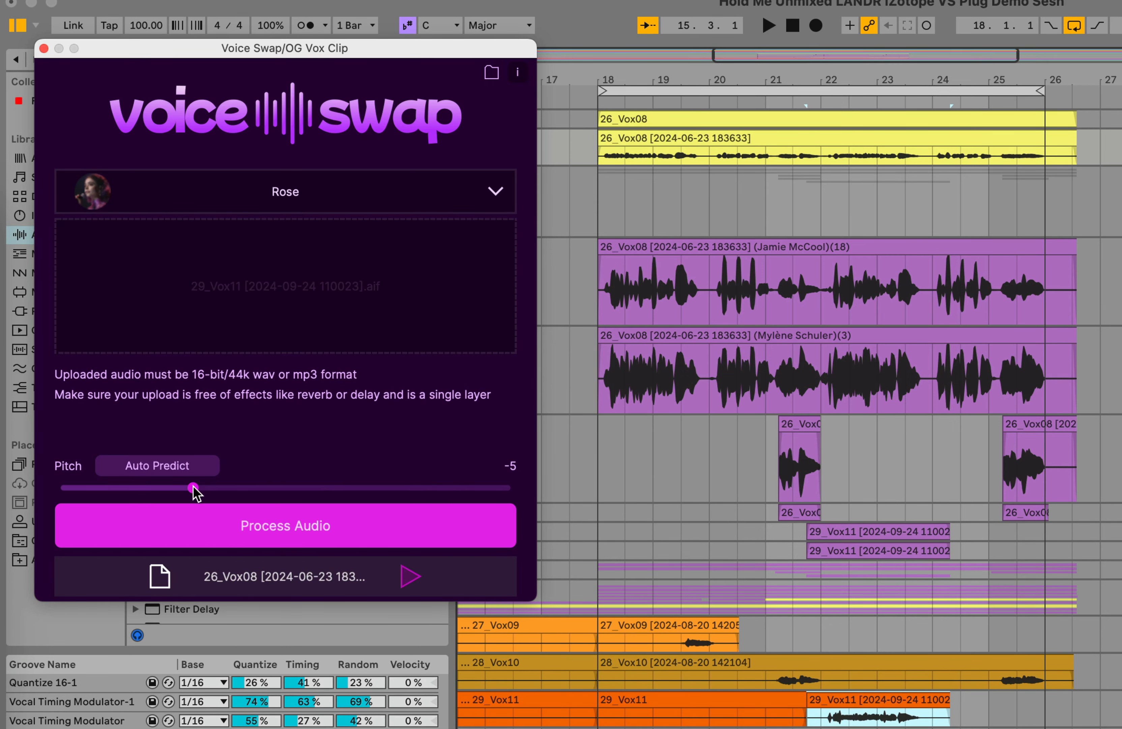
drag(193, 486, 541, 494)
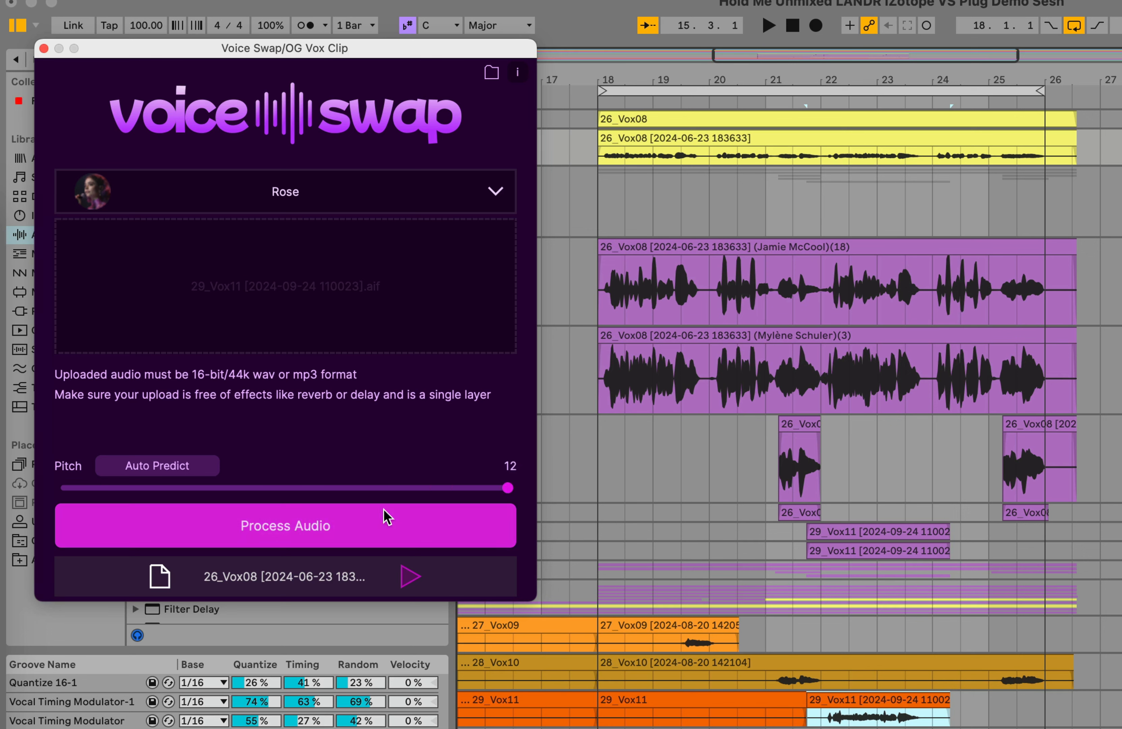
click(296, 517)
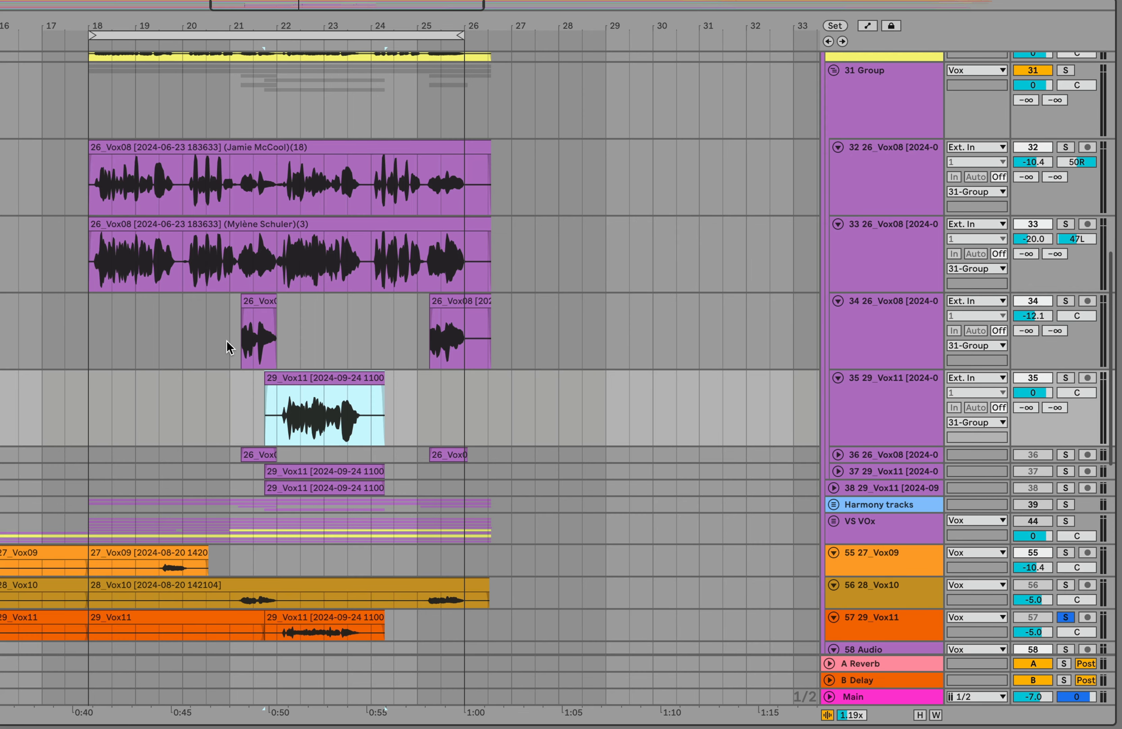
Set the volume of track 35 with the converted 29_Vox11 clip to -10.5 and audition it soloed from bar 22.
click(244, 407)
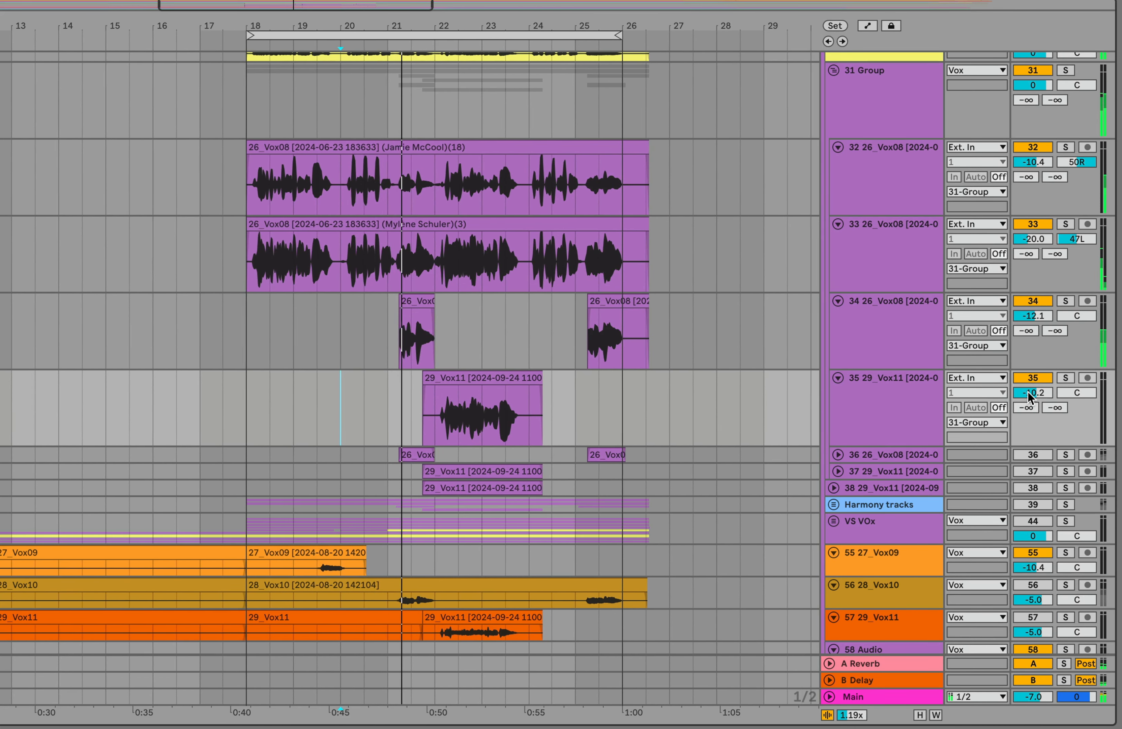
drag(1028, 391, 1029, 390)
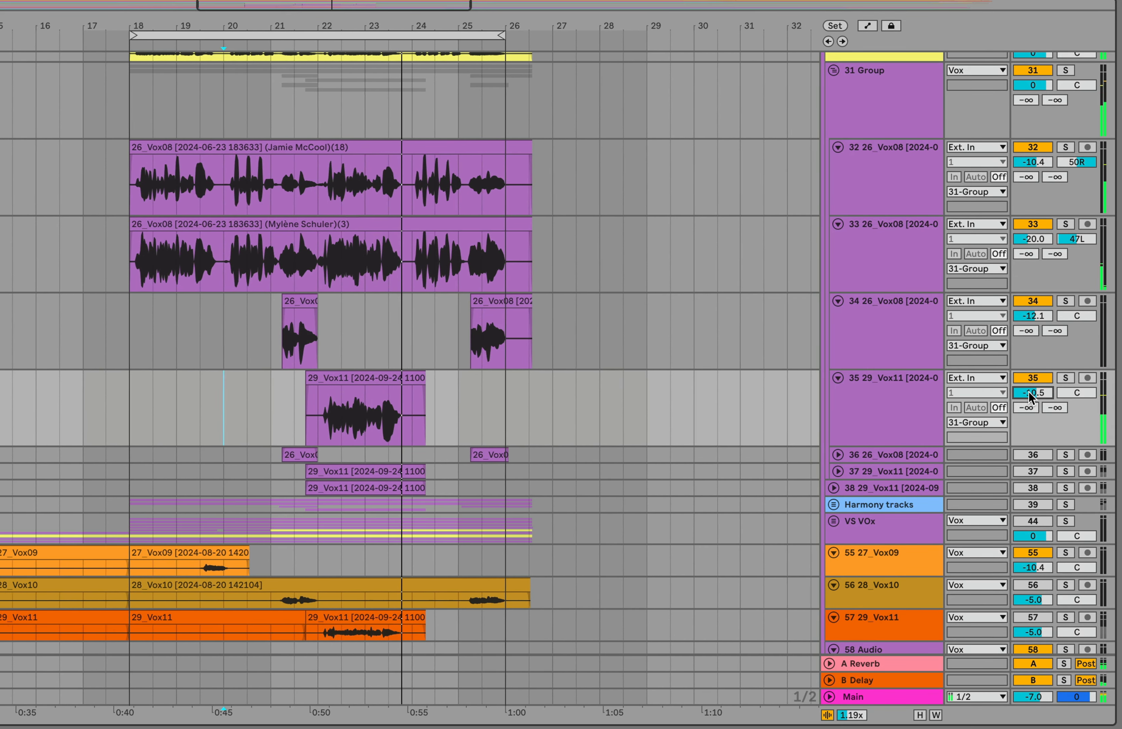
click(297, 396)
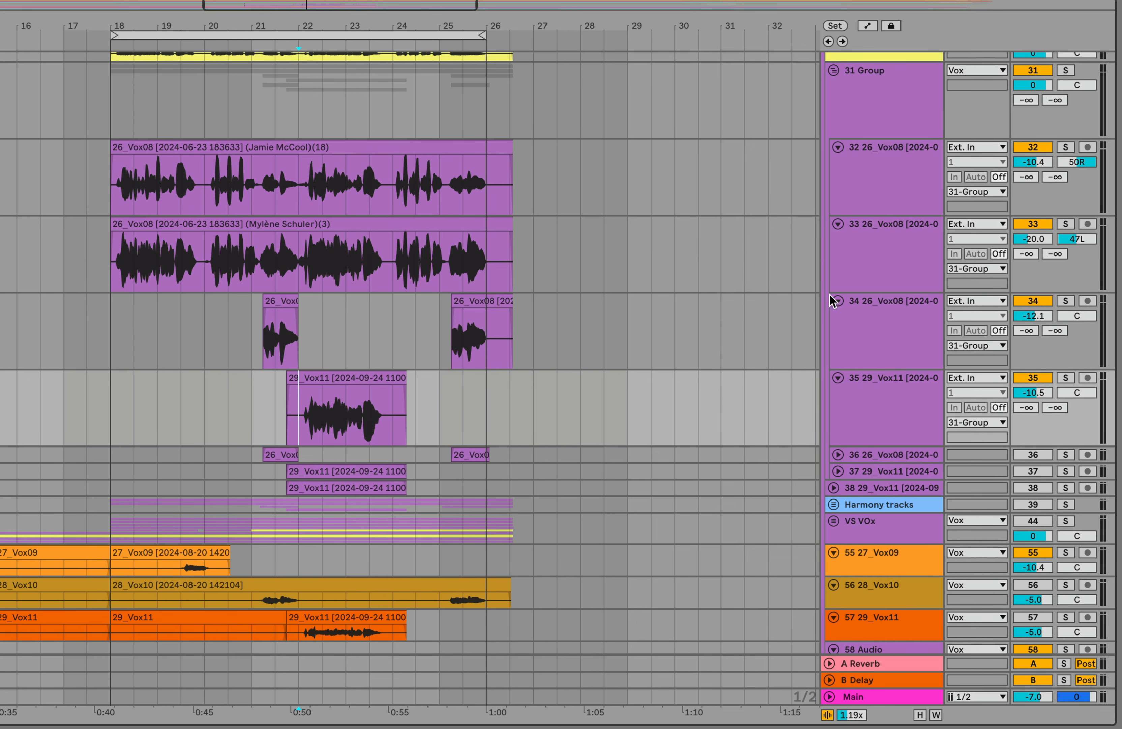
click(1066, 378)
key(space)
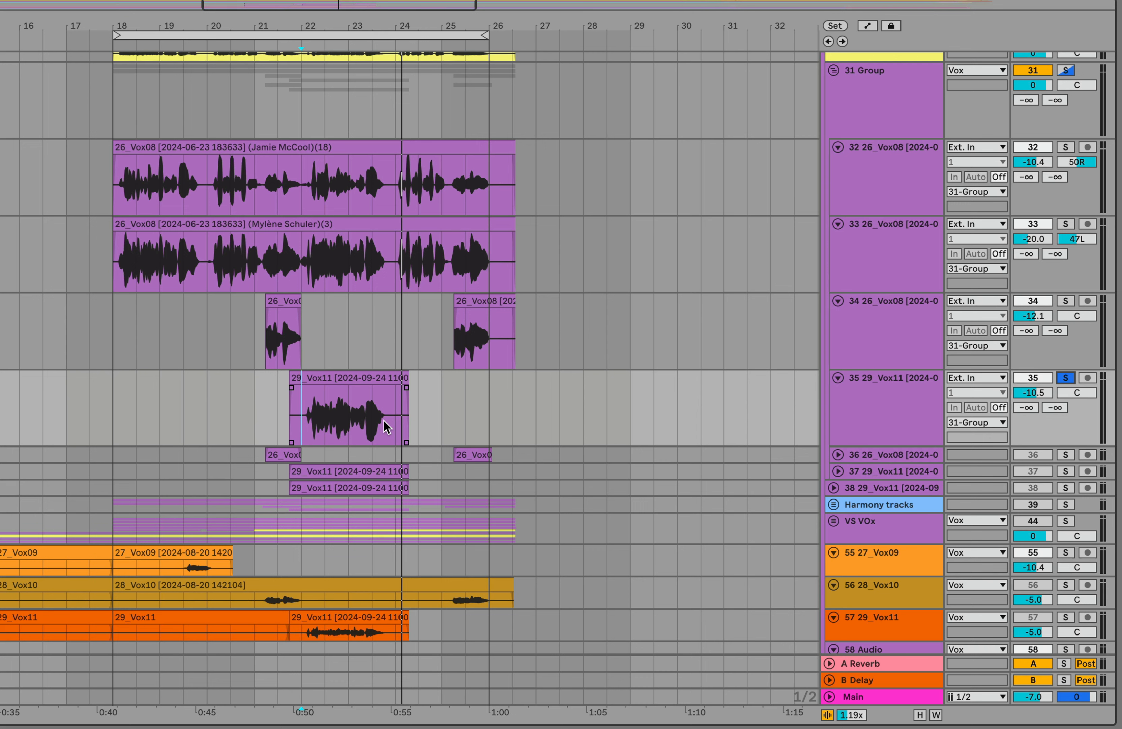
click(1060, 381)
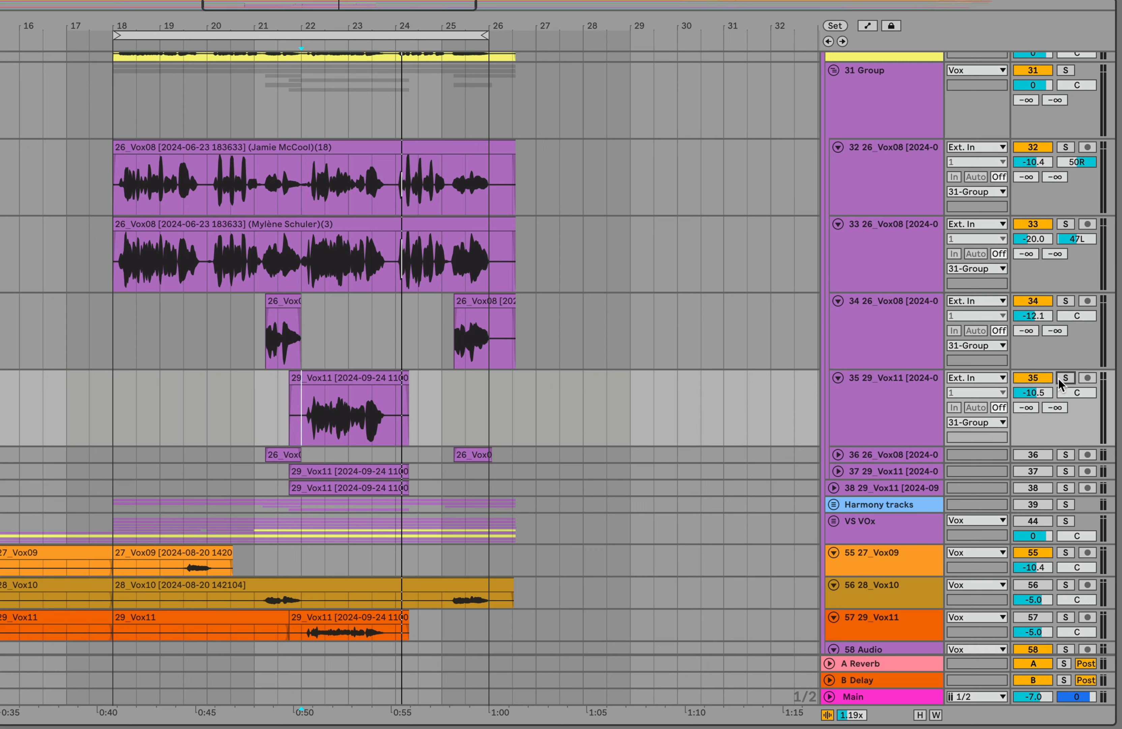
Play the whole vocal stack from bar 18 and set track 35's volume to -13.9.
click(255, 411)
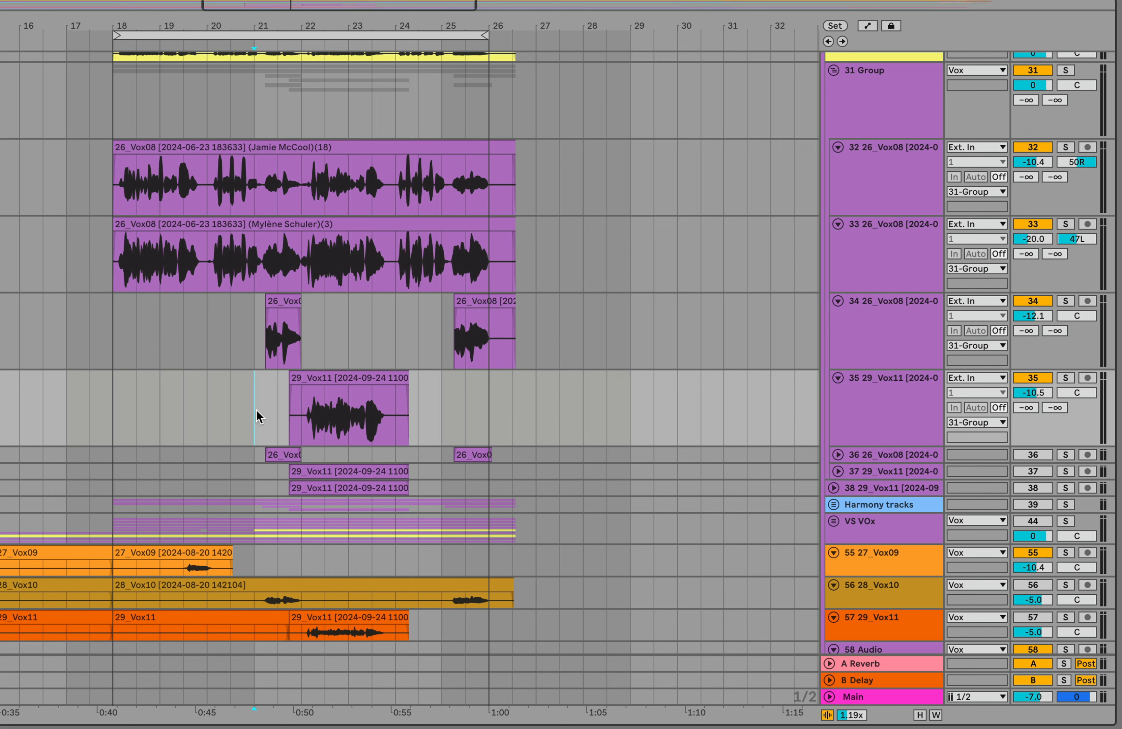
click(114, 433)
key(space)
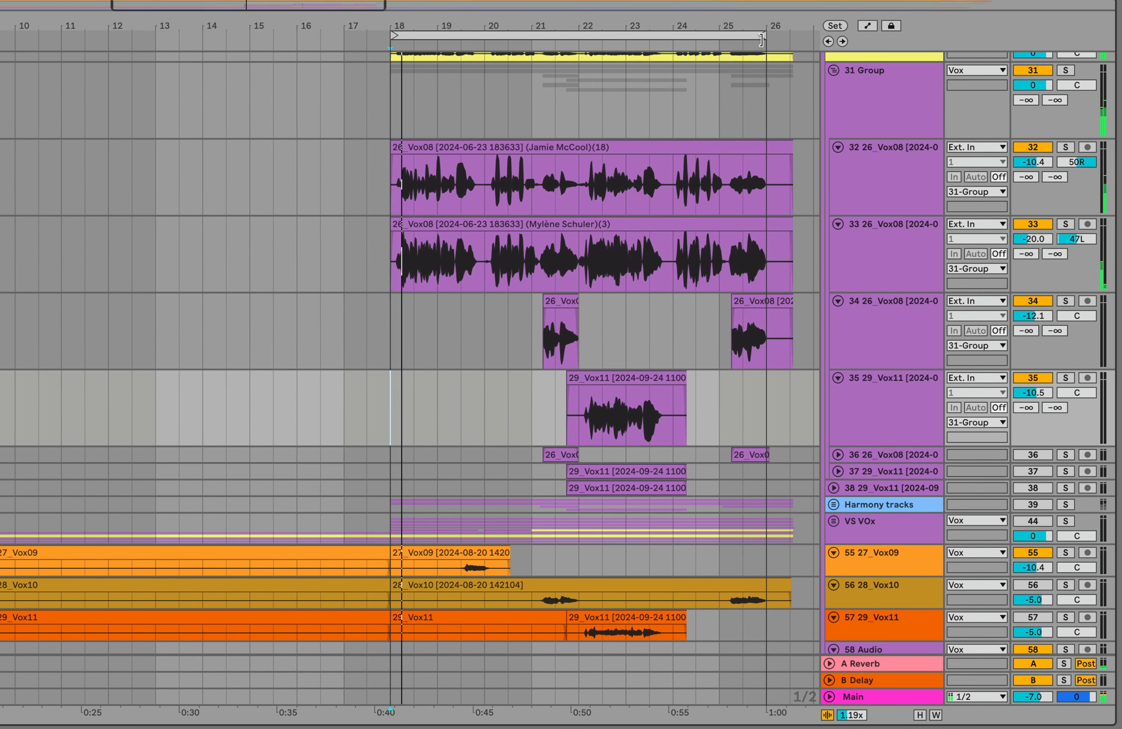
click(895, 78)
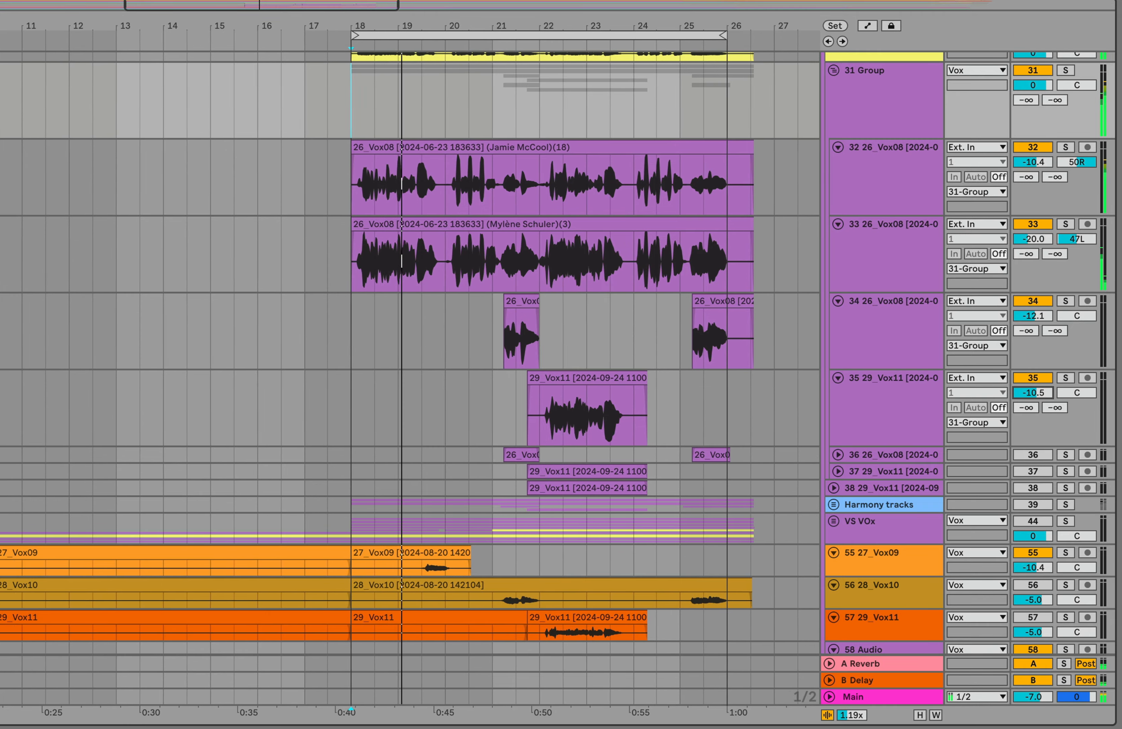
scroll(621, 316, right, 3)
scroll(621, 316, up, 1)
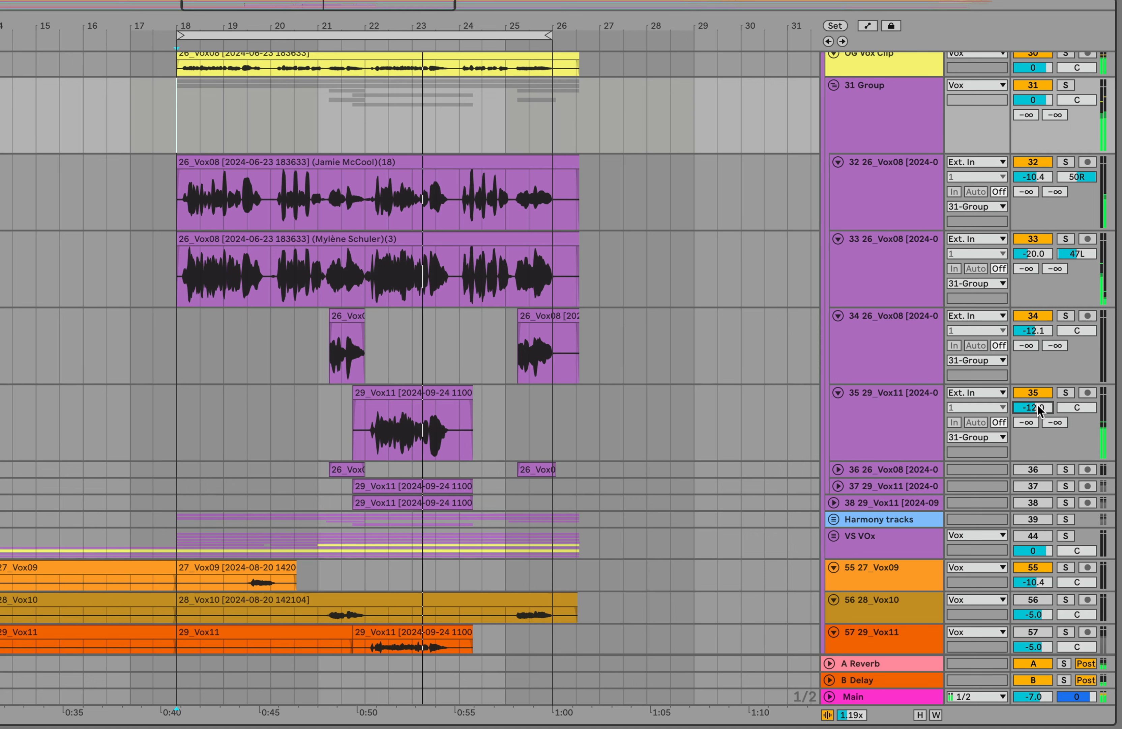
drag(1037, 406, 1037, 415)
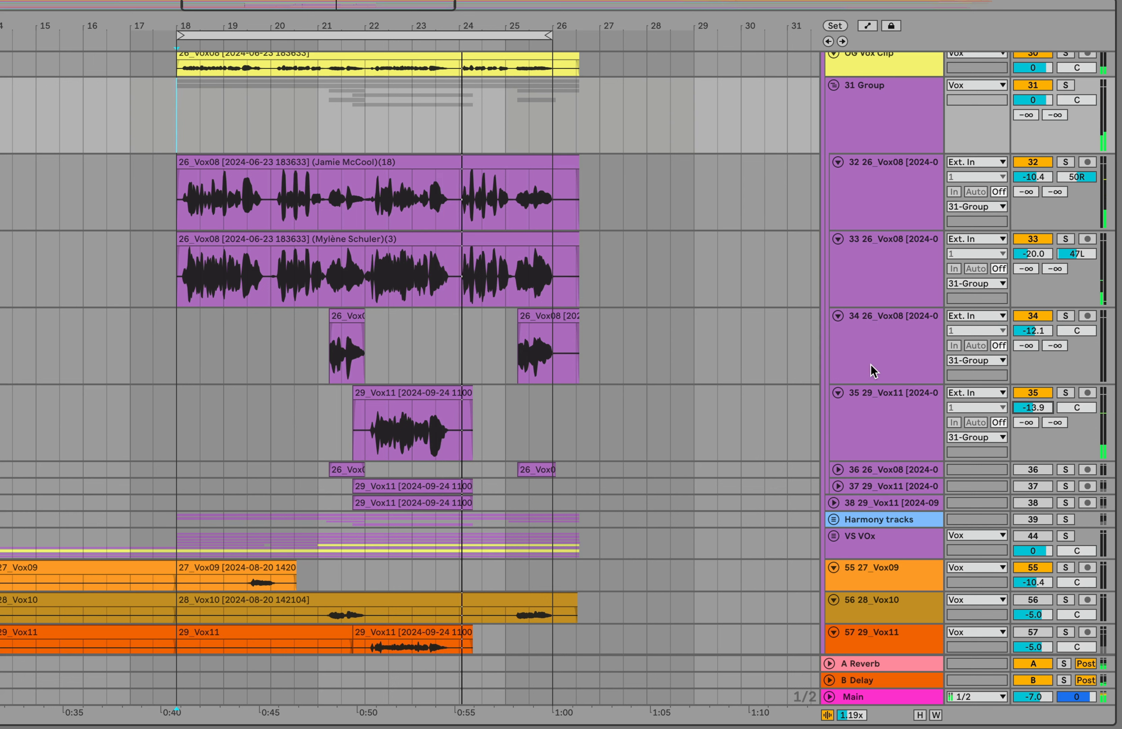